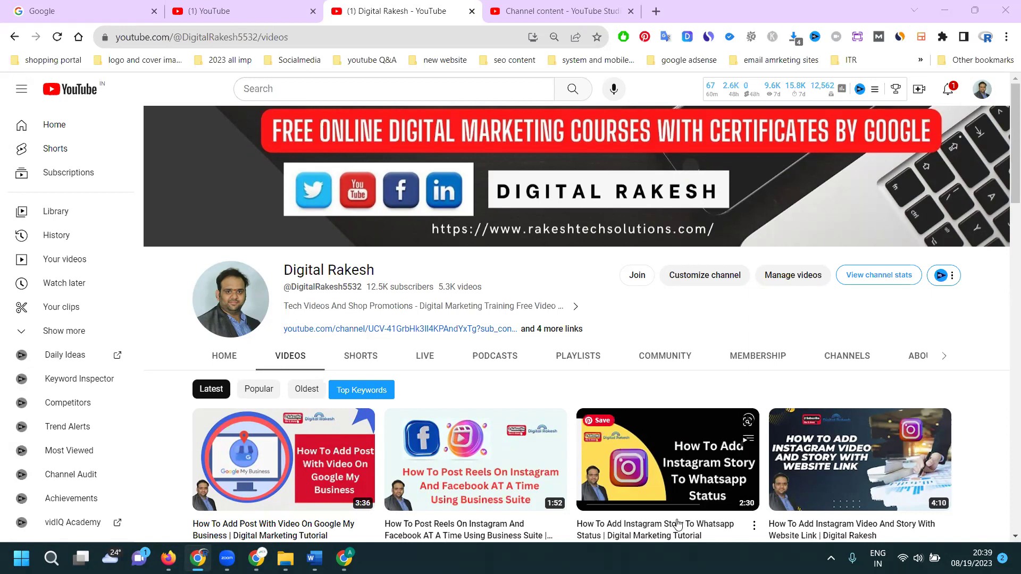
- Switch to the browser window with the Akash Traders YouTube channel and display its Shorts list
key(alt+Tab)
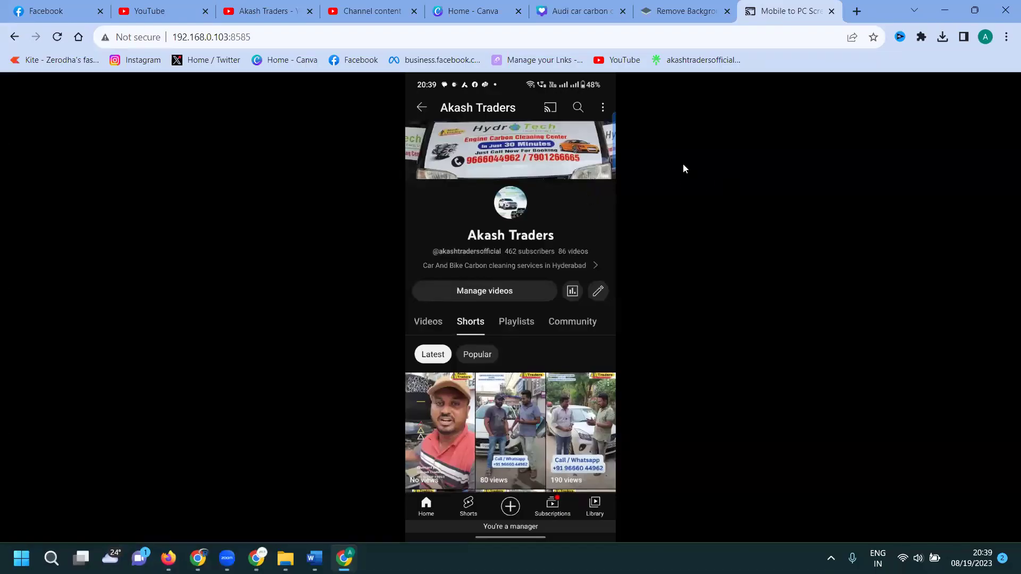
click(272, 6)
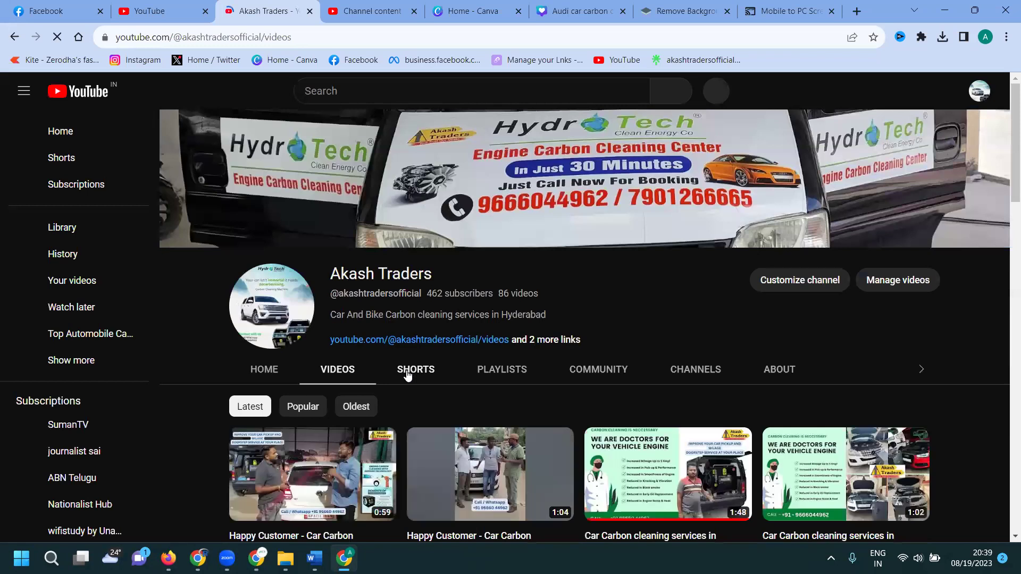
click(408, 374)
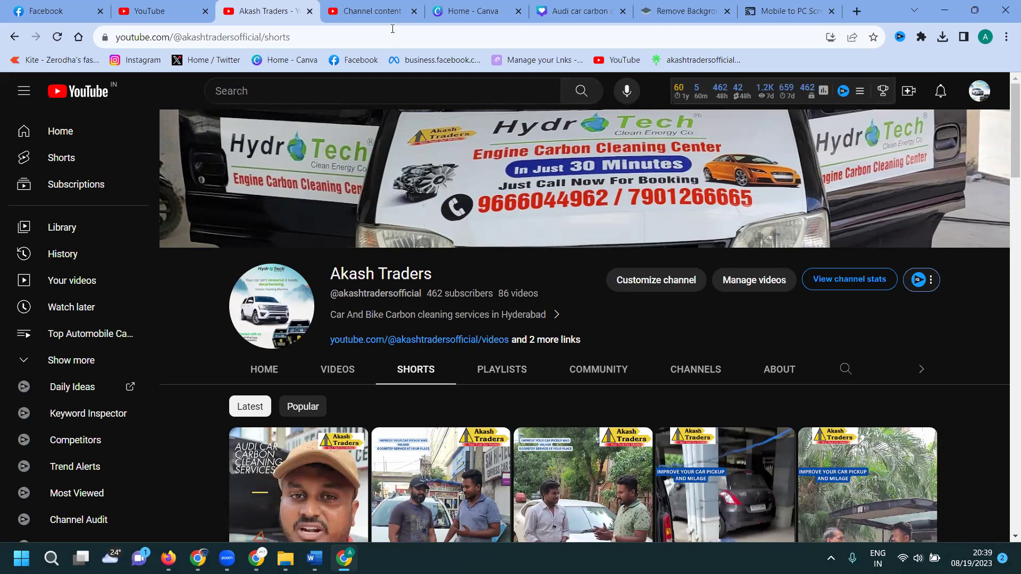
- Examine the Audi car carbon cleaning Short's details in desktop YouTube Studio for thumbnail options, and return to the channel content
click(367, 11)
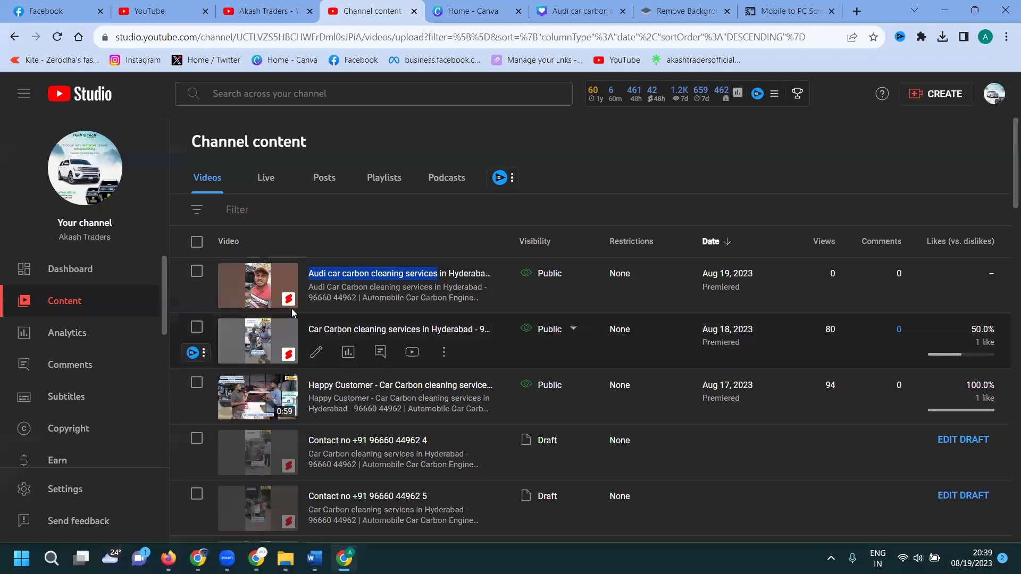
click(315, 302)
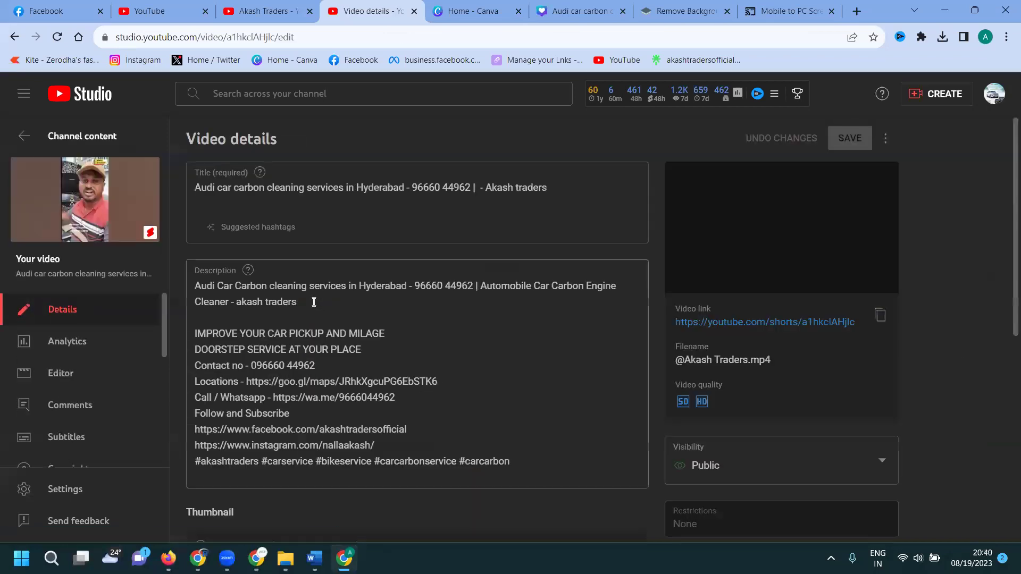
scroll(303, 299, down, 4)
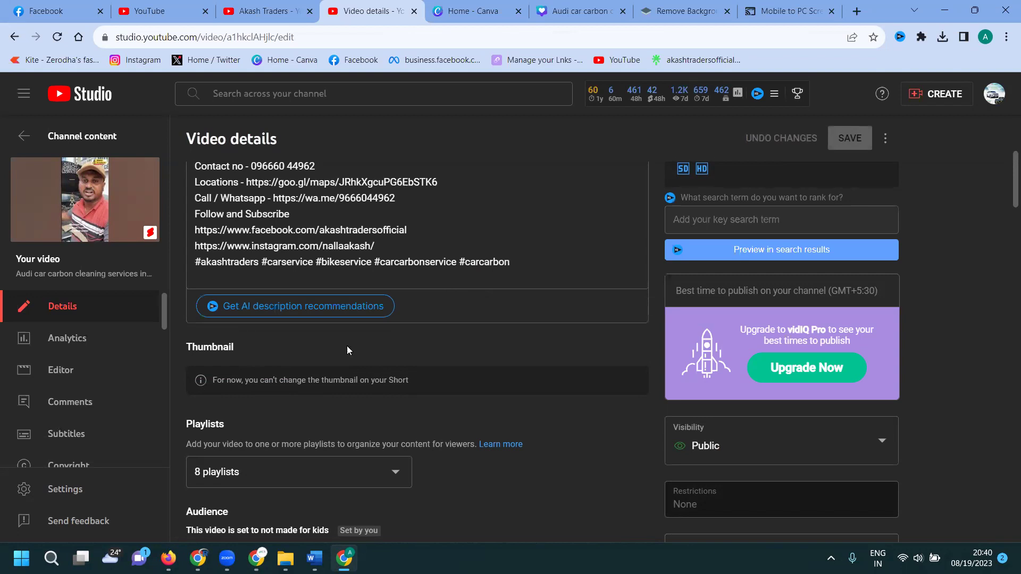
click(25, 138)
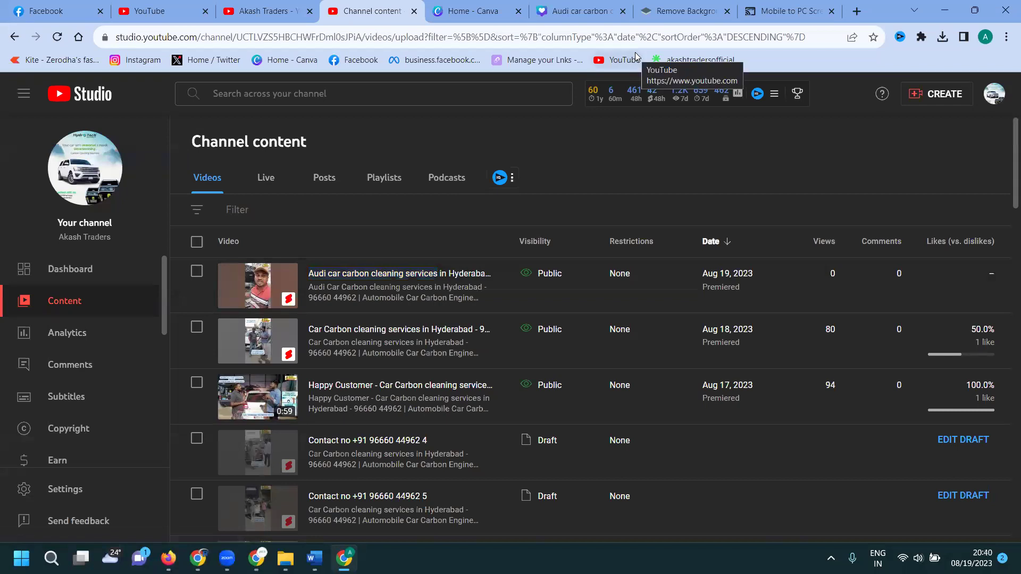
- In YouTube Studio on the mirrored phone, give the Audi Short a custom thumbnail using the open-bonnet Audi image and save it
click(780, 11)
scroll(545, 282, down, 3)
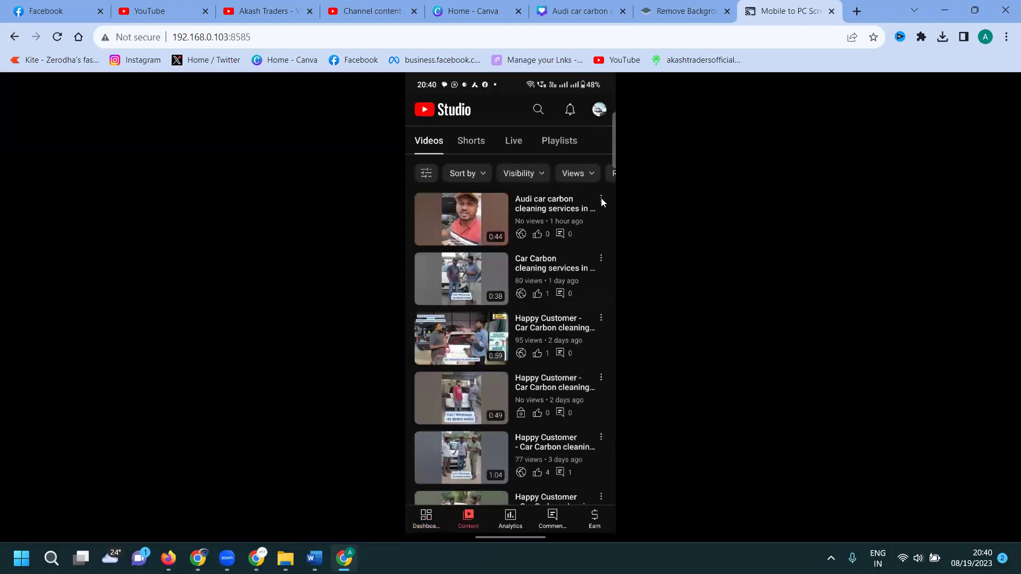
click(602, 200)
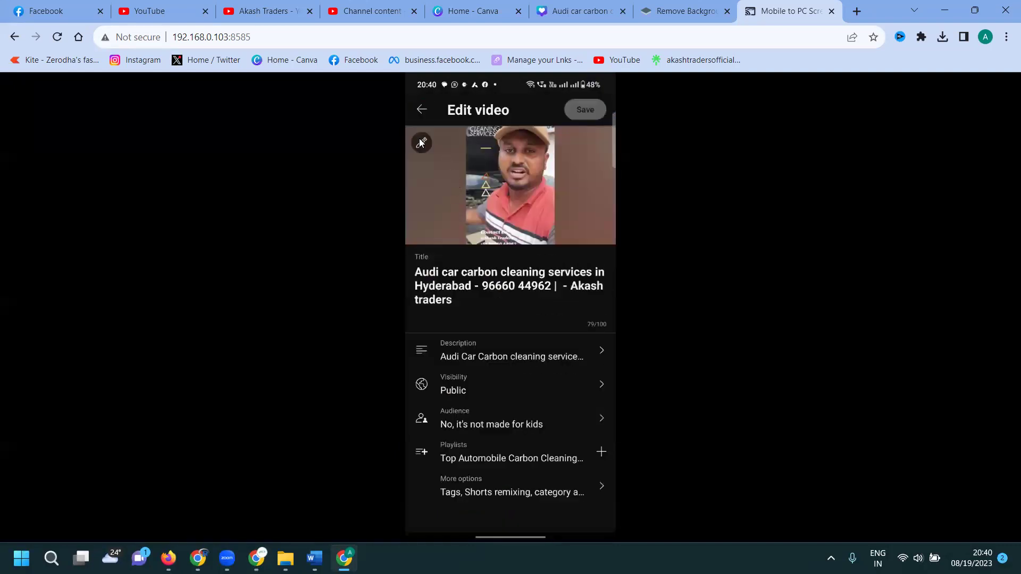
click(421, 143)
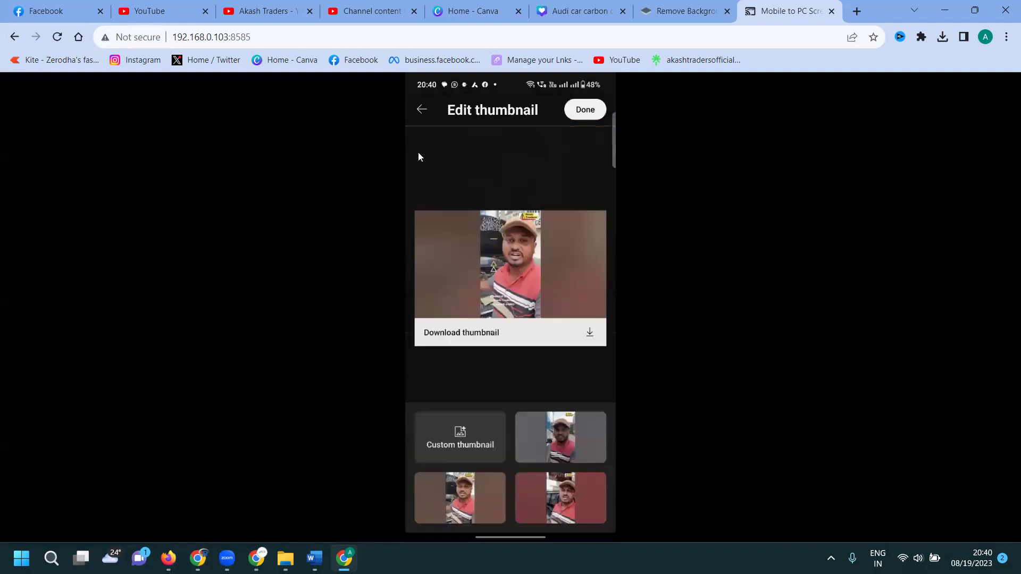
click(446, 438)
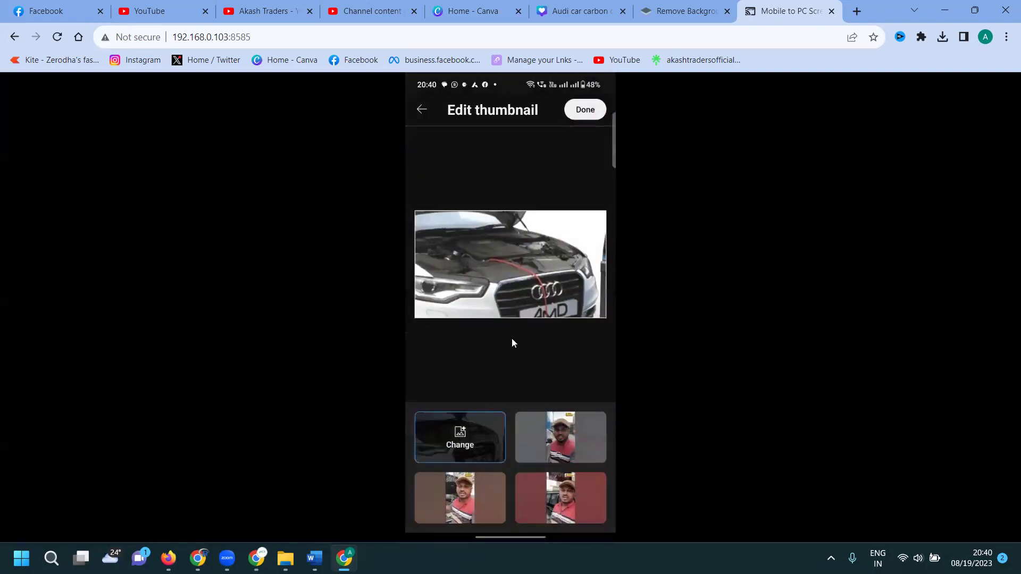
click(585, 109)
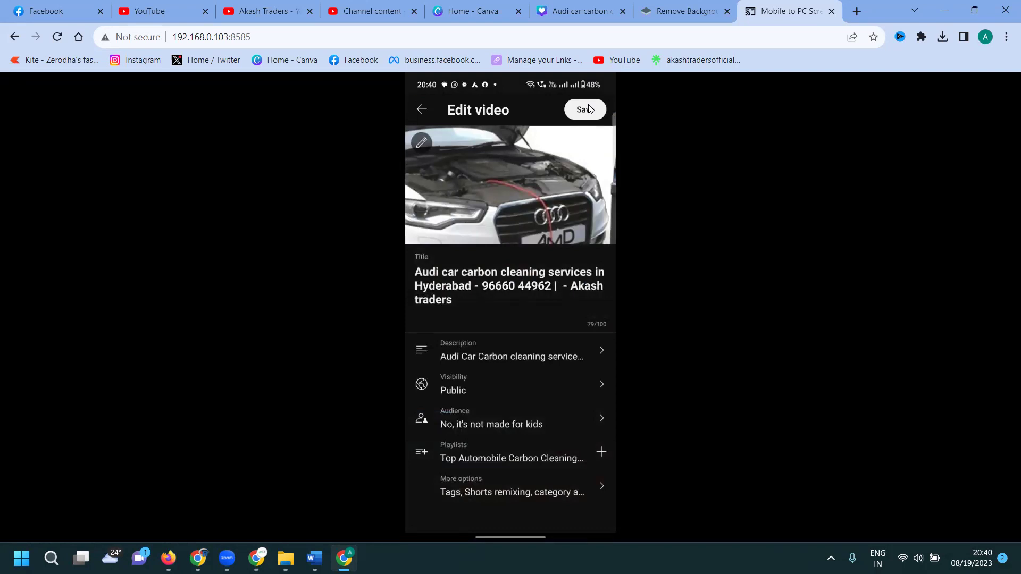
click(587, 110)
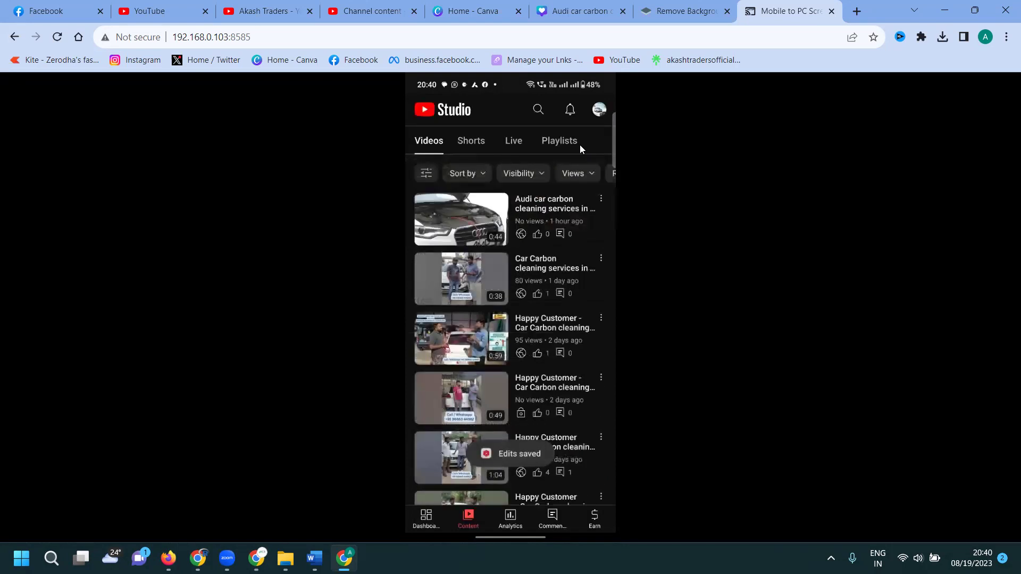
- Reload the desktop Studio content list and the channel's Shorts page to check the Audi Short's thumbnail in both
click(352, 13)
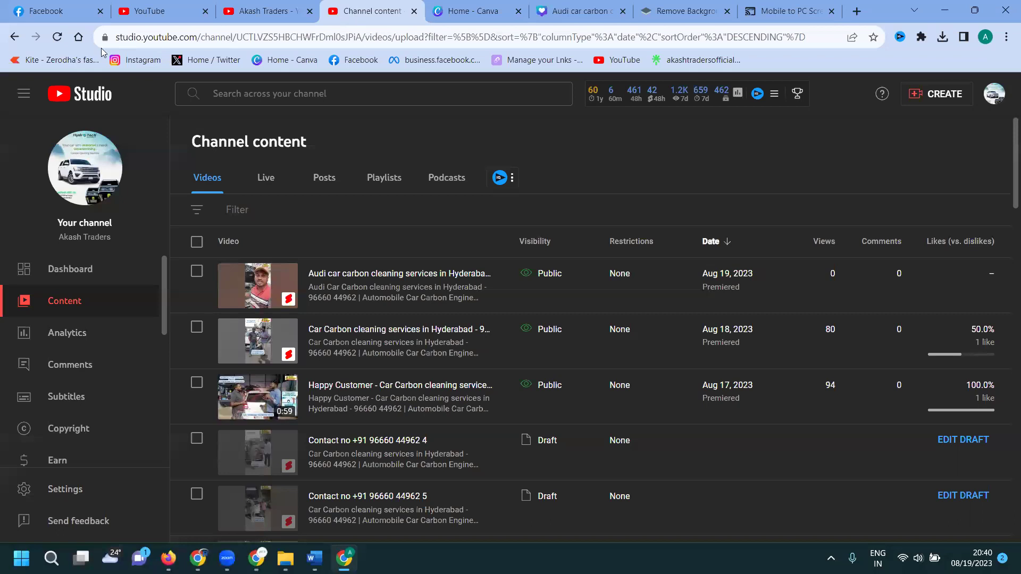
click(57, 36)
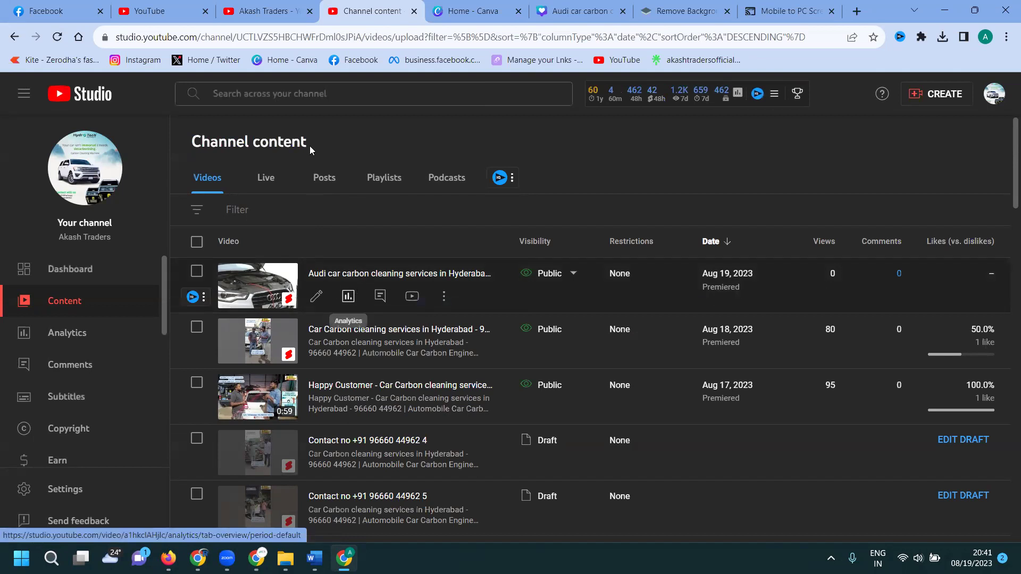
click(240, 9)
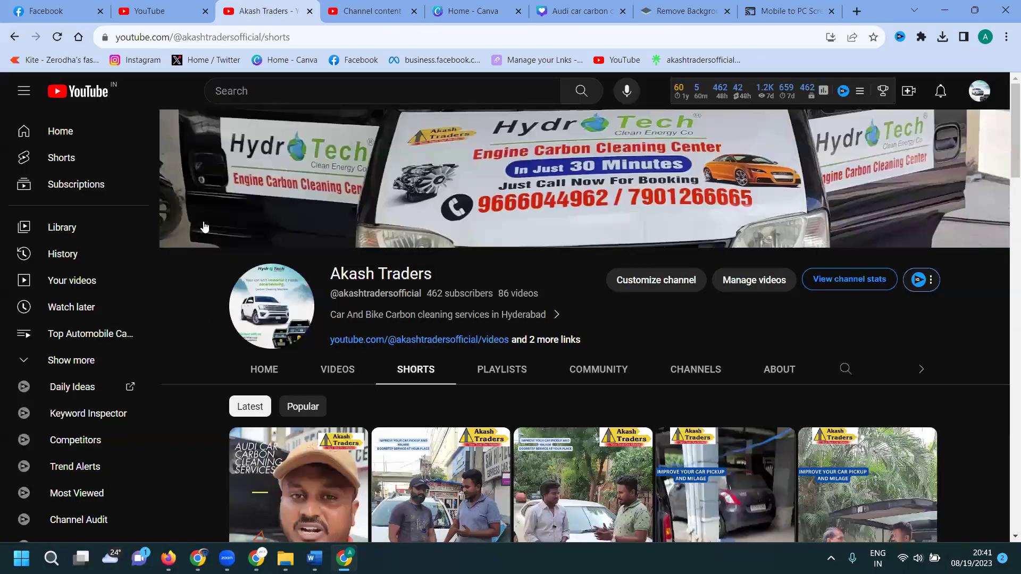
click(58, 42)
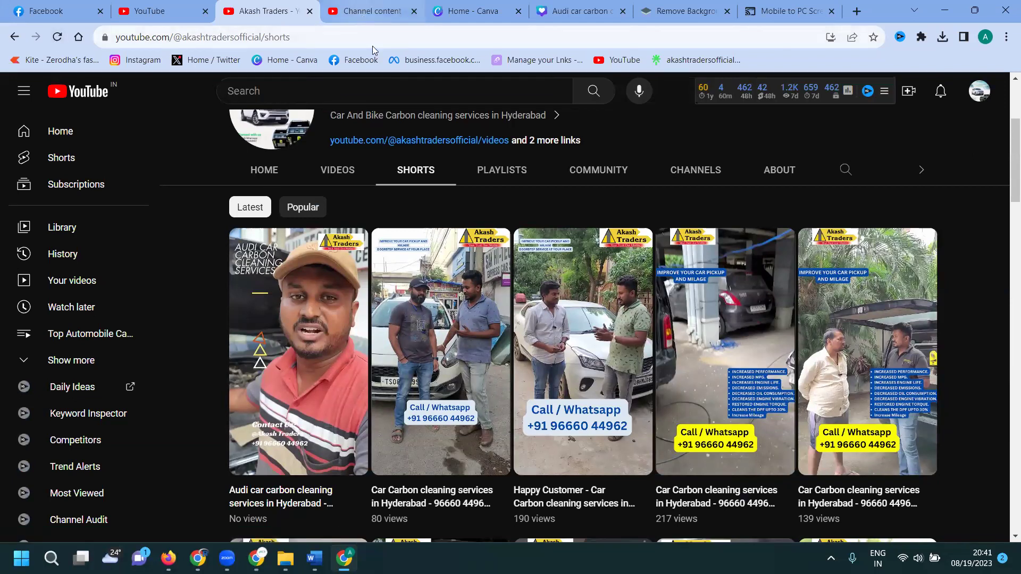
click(372, 11)
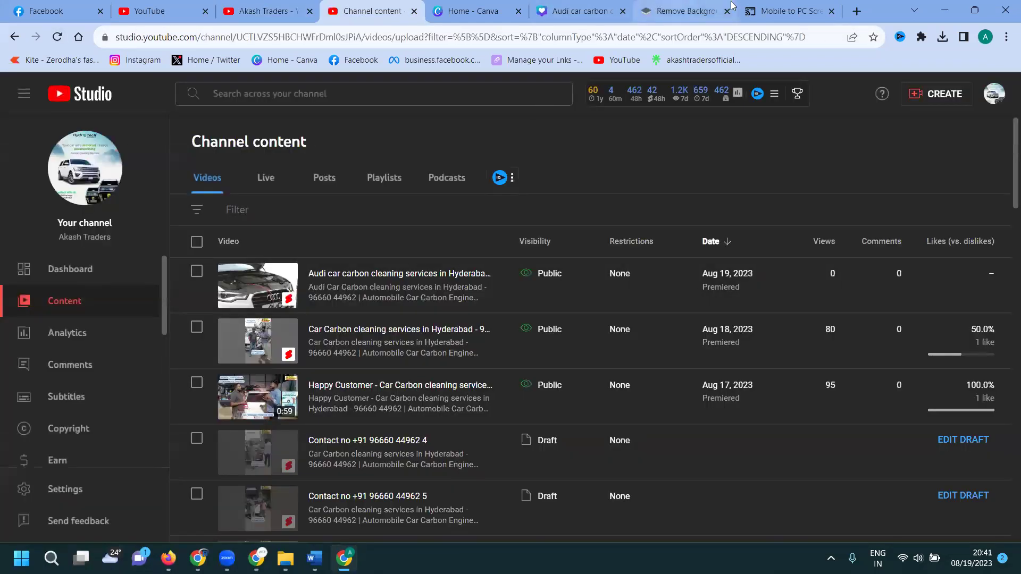
- Compare the Audi Short's thumbnail on the mirrored phone with the reloaded Shorts page of the channel
click(771, 11)
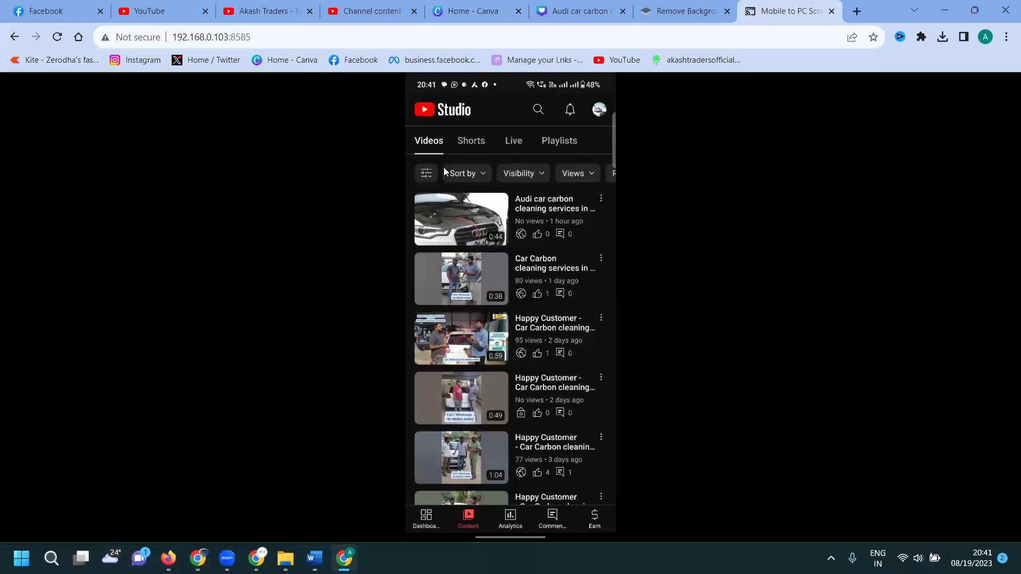
click(265, 10)
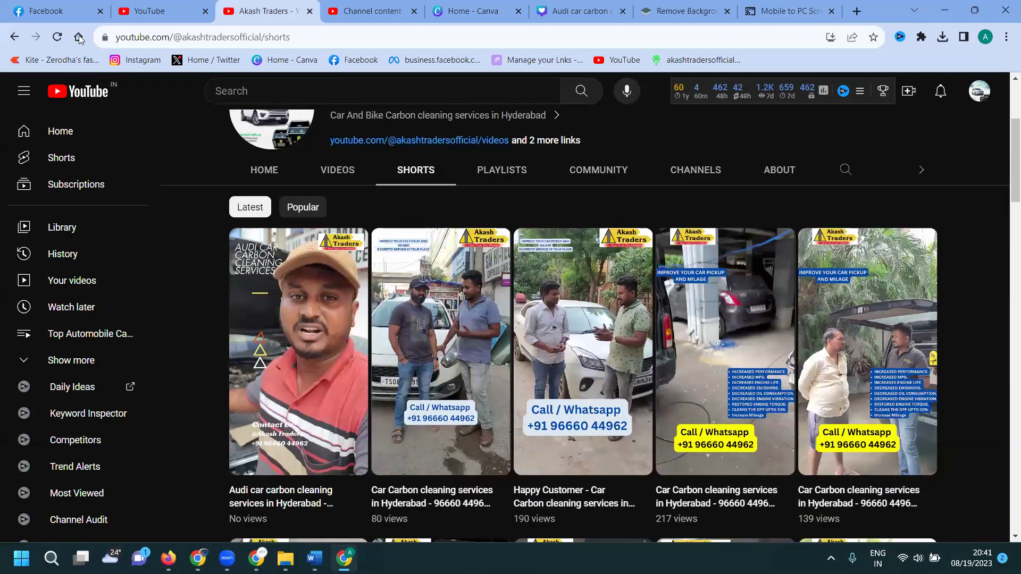
key(XF86MonBrightnessUp)
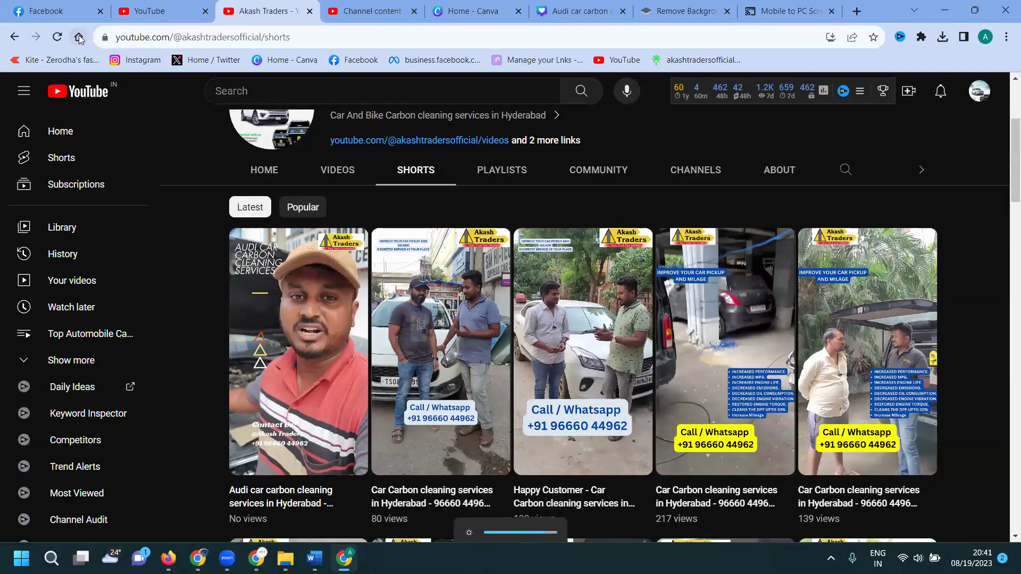
key(XF86MonBrightnessUp)
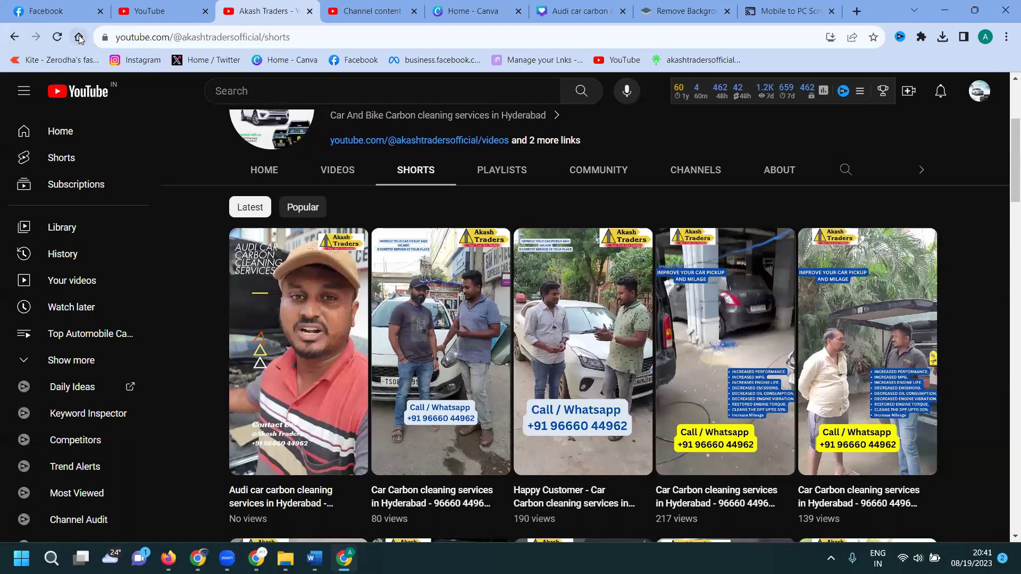
key(F5)
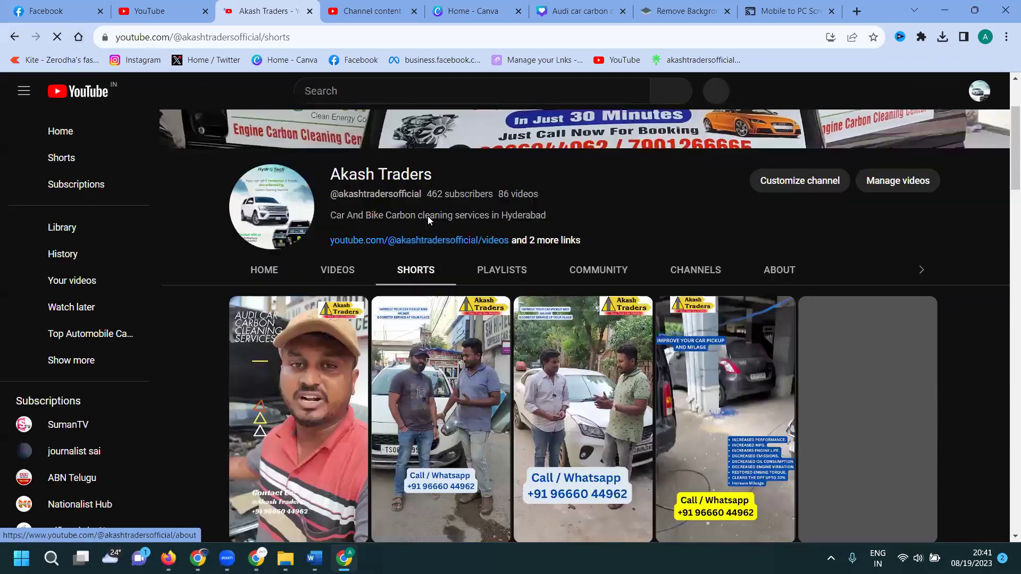
scroll(317, 317, down, 2)
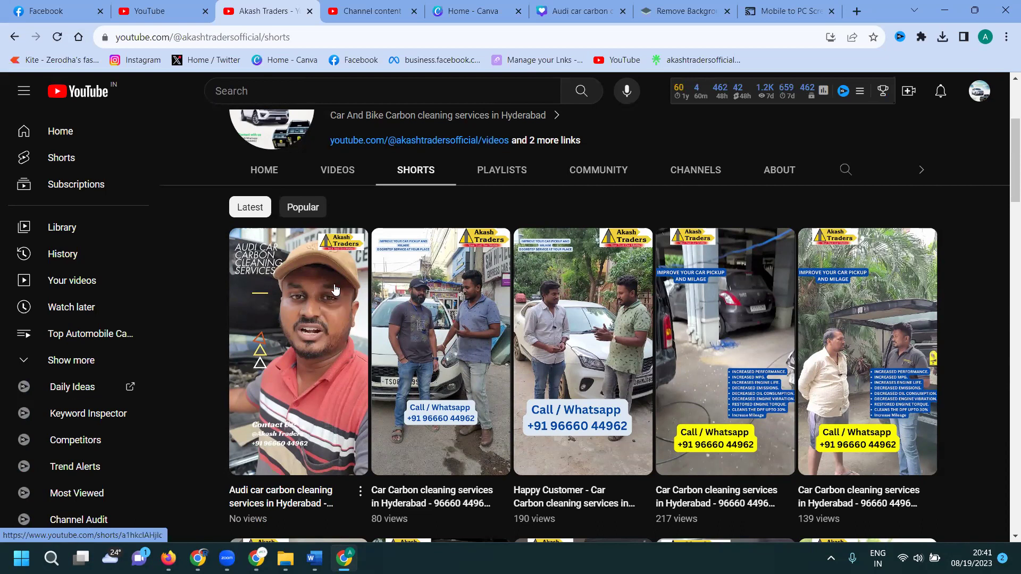
- Reopen the Audi Short for editing on the mirrored phone and save it again with the open-bonnet Audi thumbnail
click(761, 13)
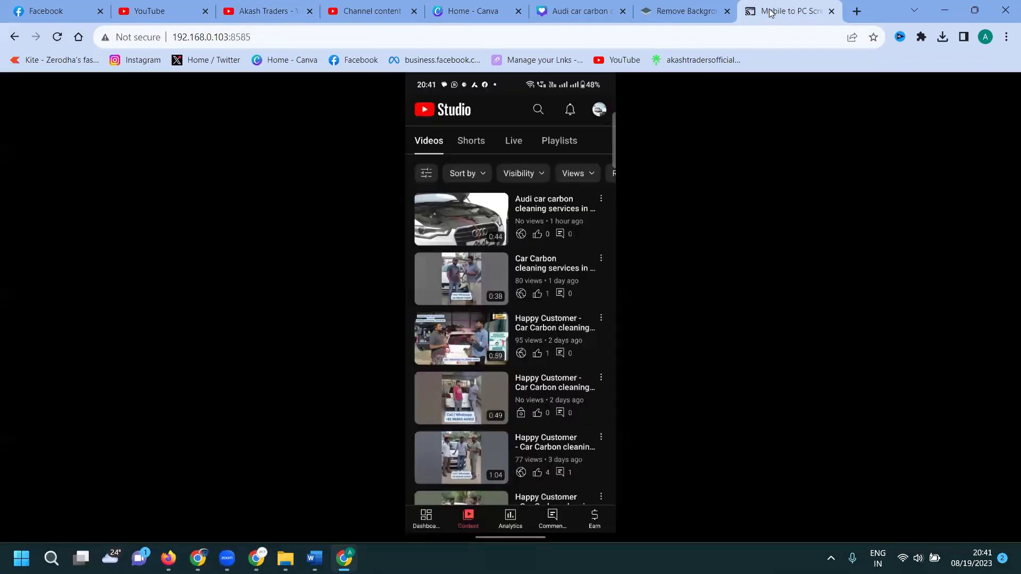
click(592, 199)
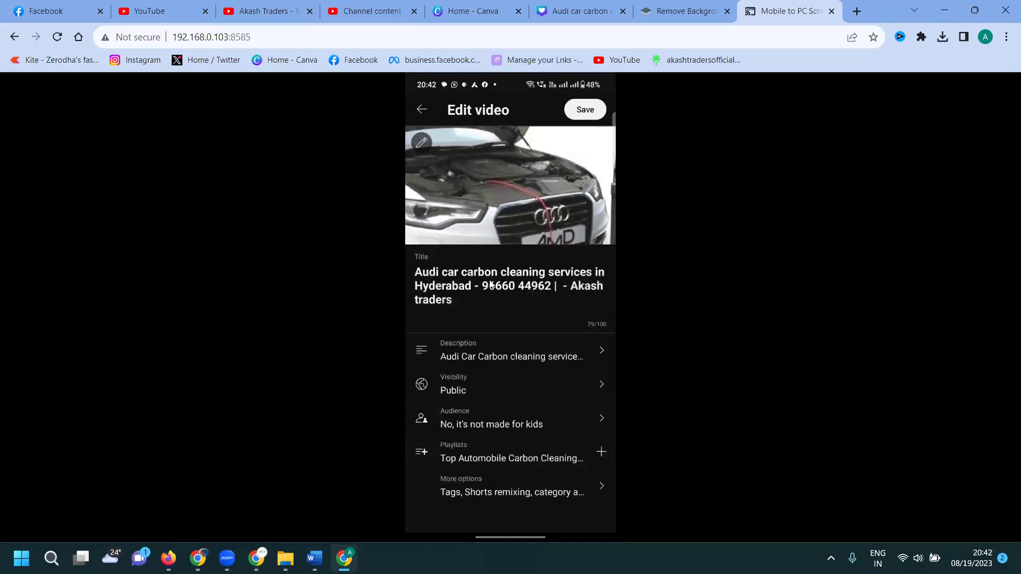
click(581, 112)
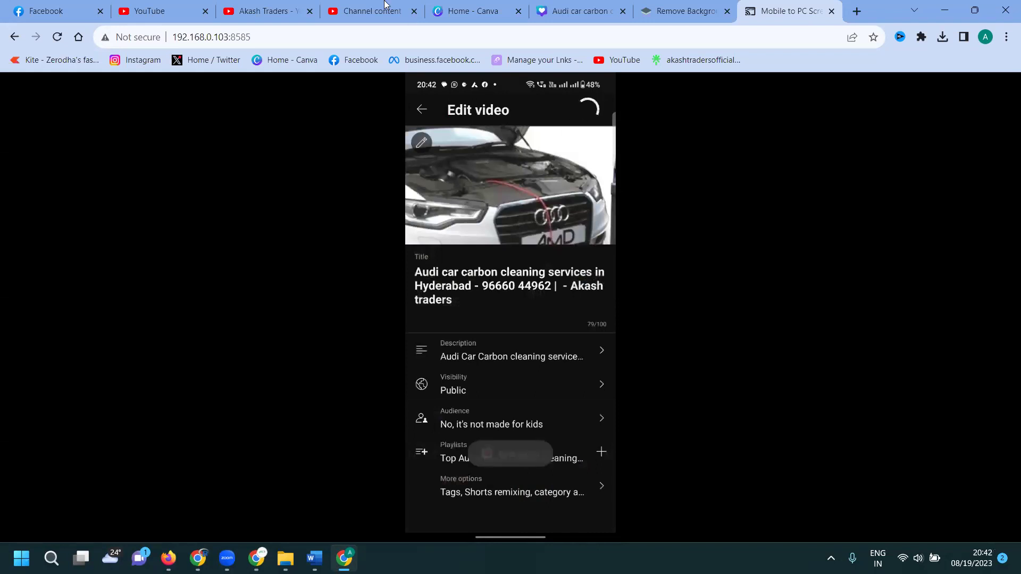
- Reload the Studio content list and the channel's Shorts page to recheck the Audi thumbnail, and return to the first browser window
click(328, 6)
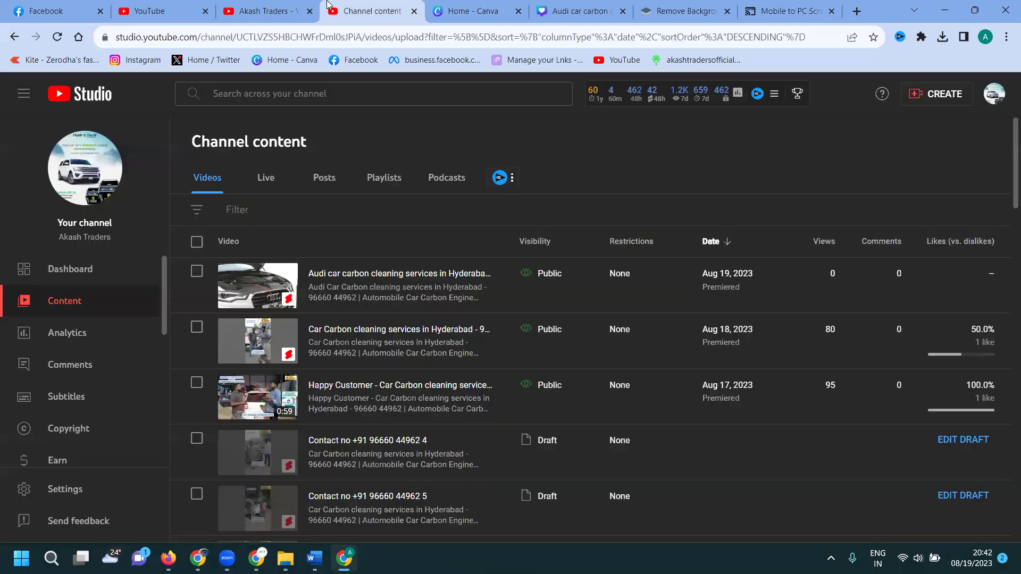
click(56, 36)
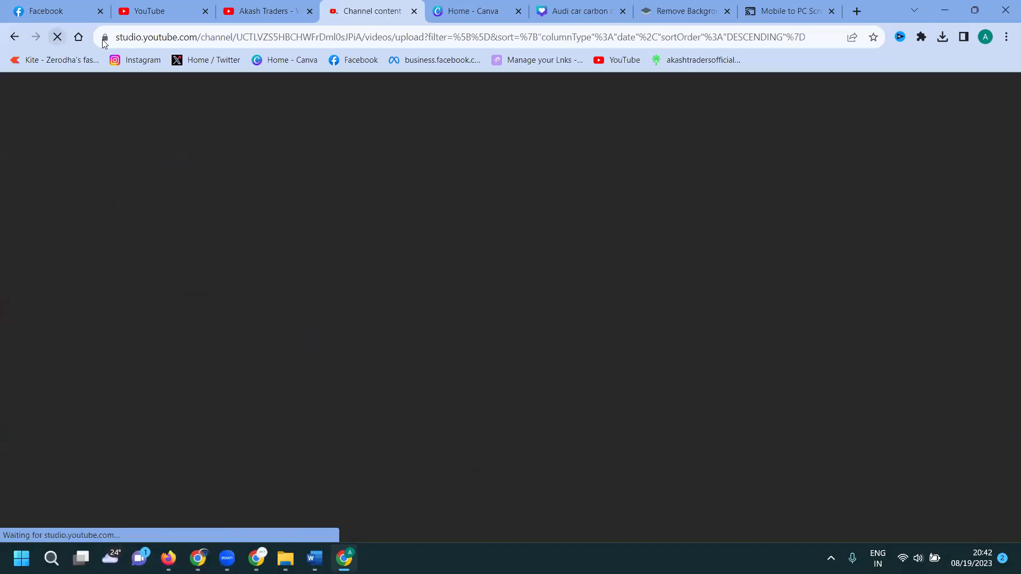
click(250, 7)
click(56, 38)
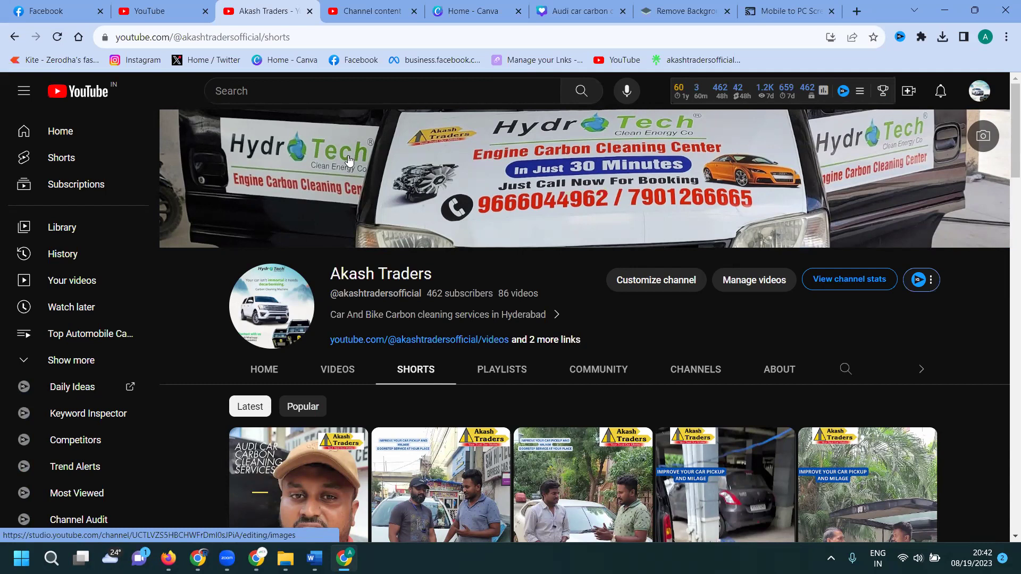
scroll(476, 251, down, 4)
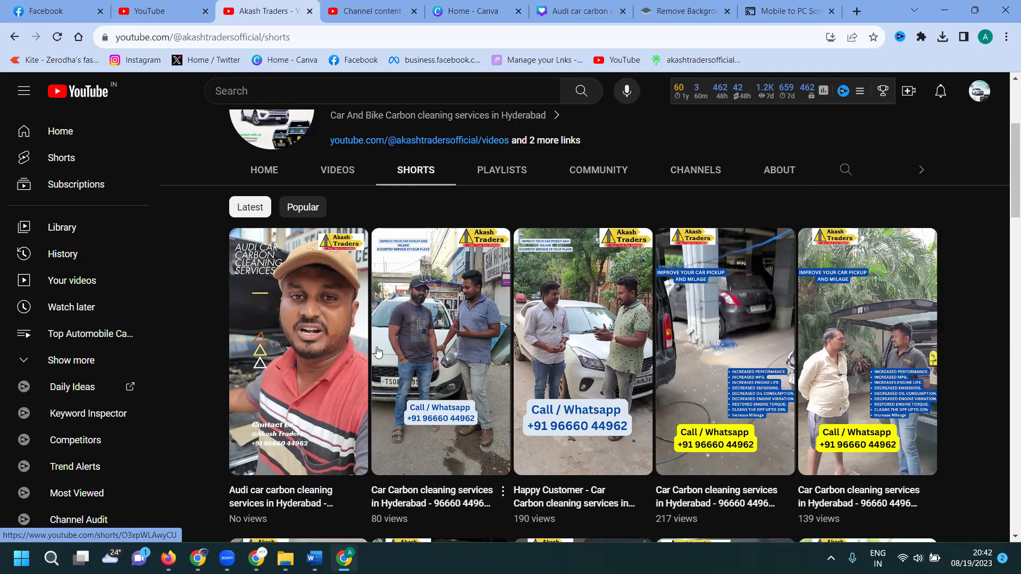
click(197, 558)
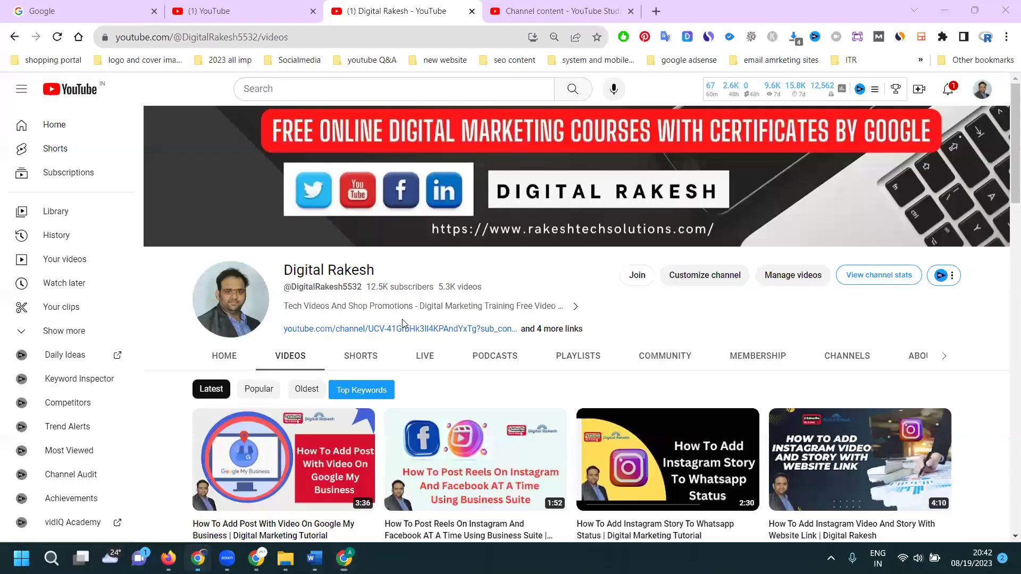